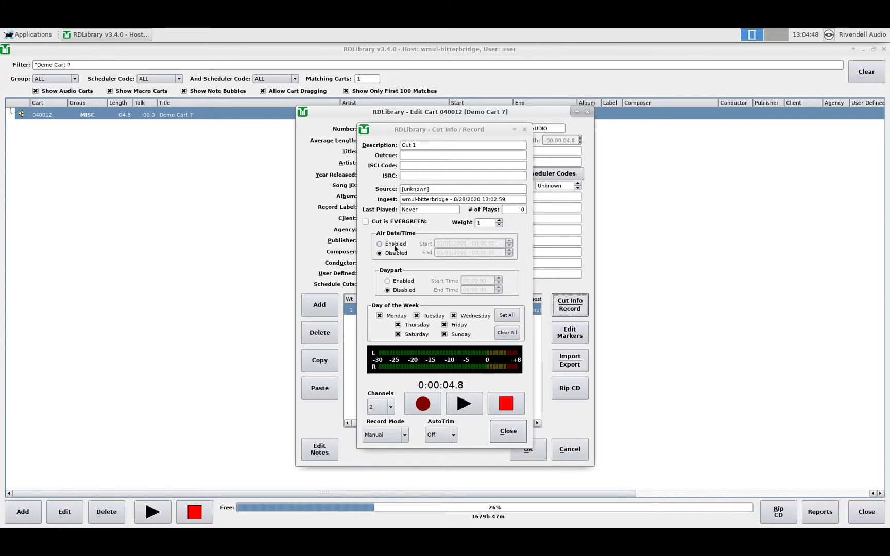
Step: Enable Cut 1's air date window and start it on 09/19/2020 at 22:00:00
{"action": "left_click", "coordinate": [395, 245]}
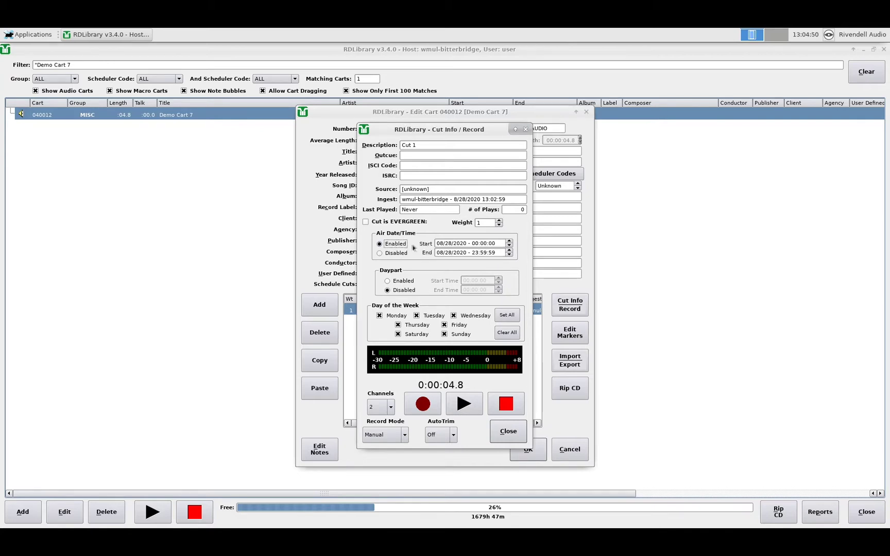
{"action": "left_click", "coordinate": [439, 243]}
{"action": "type", "text": "09/19/202"}
Step: Change Cut 1's air window end to 10/03/2020 with the hour set to 12, giving 12:59:59
{"action": "left_click", "coordinate": [440, 253]}
{"action": "key", "text": "BackSpace"}
{"action": "key", "text": "Delete"}
{"action": "type", "text": "10/03/"}
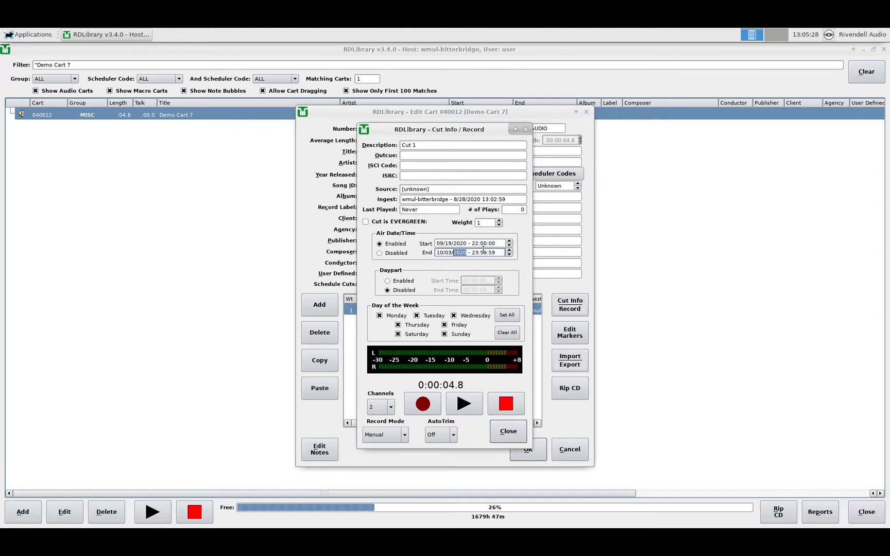
{"action": "type", "text": "2020"}
{"action": "key", "text": "Delete"}
{"action": "key", "text": "Delete"}
{"action": "type", "text": "12"}
Step: Edit Cut 1's air start field to 8/27, moving the start into August 2020
{"action": "left_click", "coordinate": [440, 242]}
{"action": "key", "text": "Delete"}
{"action": "type", "text": "8/"}
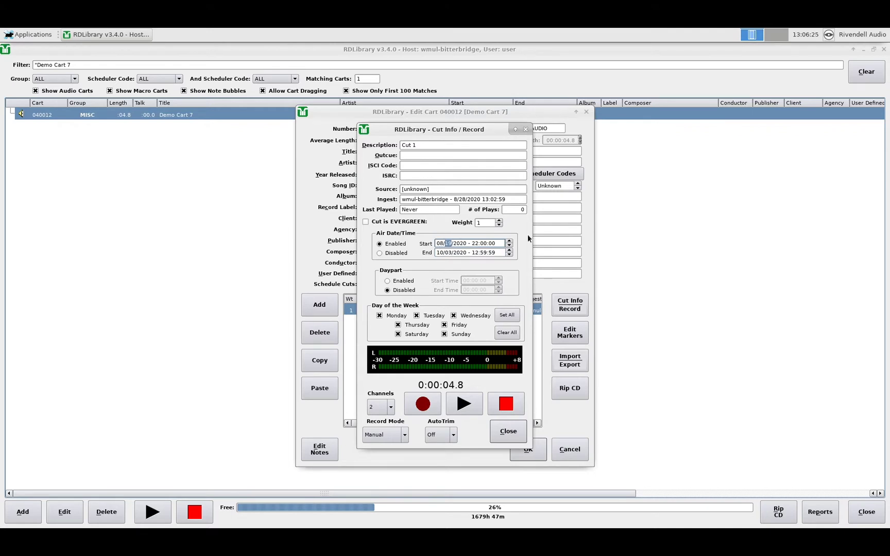
{"action": "type", "text": "27"}
Step: Set Cut 1's air start to 09/01/2020 00:00:00 and its end date to 12/31/2199
{"action": "key", "text": "Left"}
{"action": "key", "text": "Left"}
{"action": "key", "text": "Left"}
{"action": "key", "text": "Left"}
{"action": "key", "text": "Left"}
{"action": "key", "text": "Delete"}
{"action": "type", "text": "901"}
{"action": "key", "text": "Right"}
{"action": "type", "text": "00"}
{"action": "left_click", "coordinate": [446, 253]}
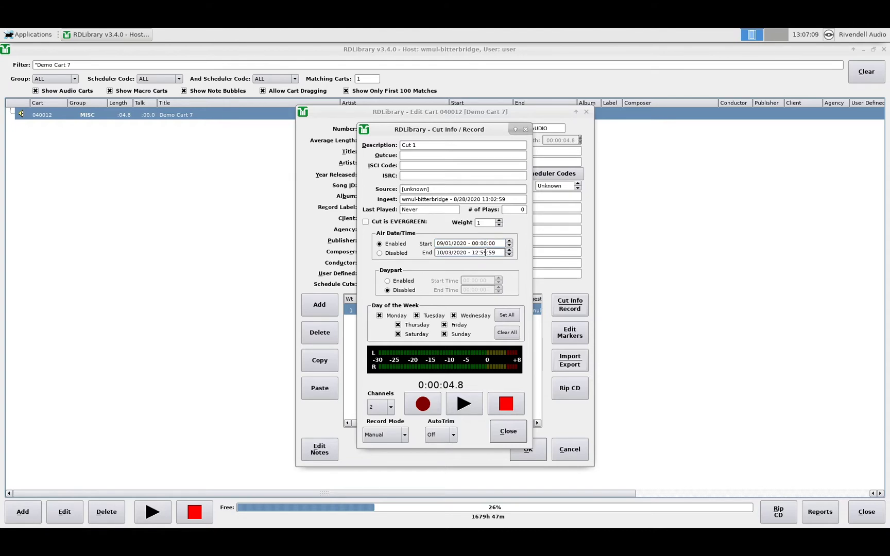
{"action": "type", "text": "12/31/2199"}
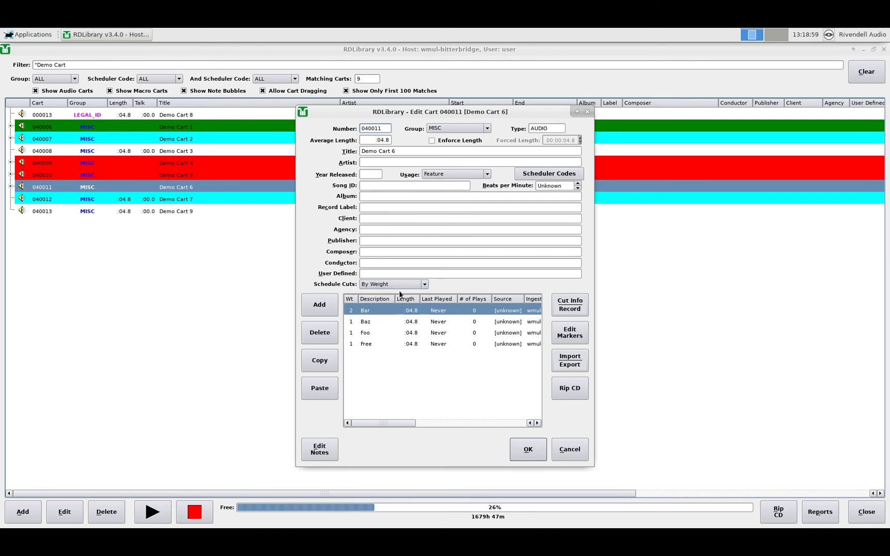
Step: Open the Schedule Cuts dropdown listing By Specified Order and By Weight
{"action": "left_click", "coordinate": [407, 285]}
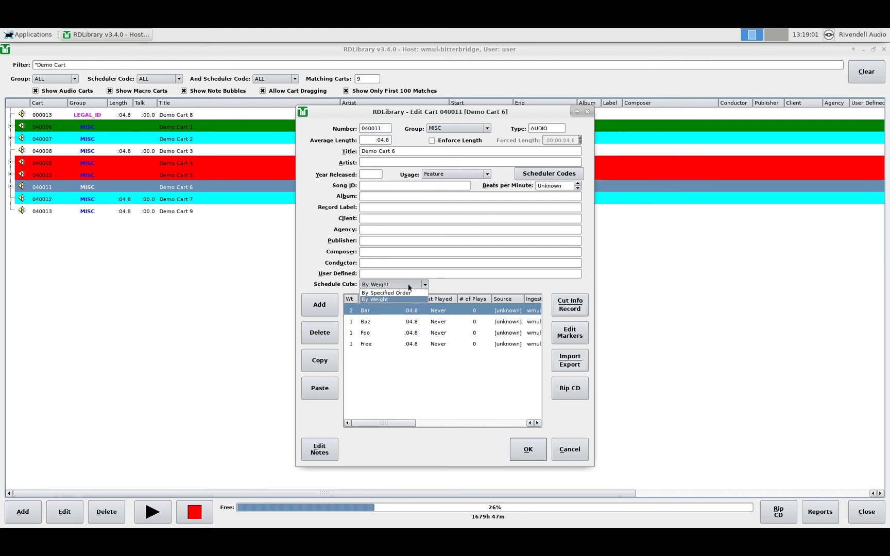
Step: Switch Demo Cart 6 to By Specified Order scheduling and inspect the Free cut's order
{"action": "left_click", "coordinate": [409, 292]}
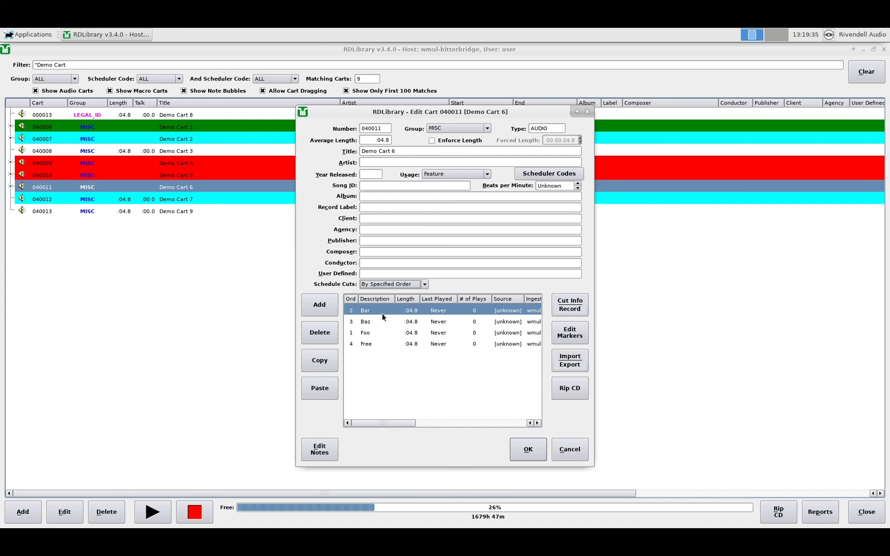
{"action": "left_click", "coordinate": [375, 341]}
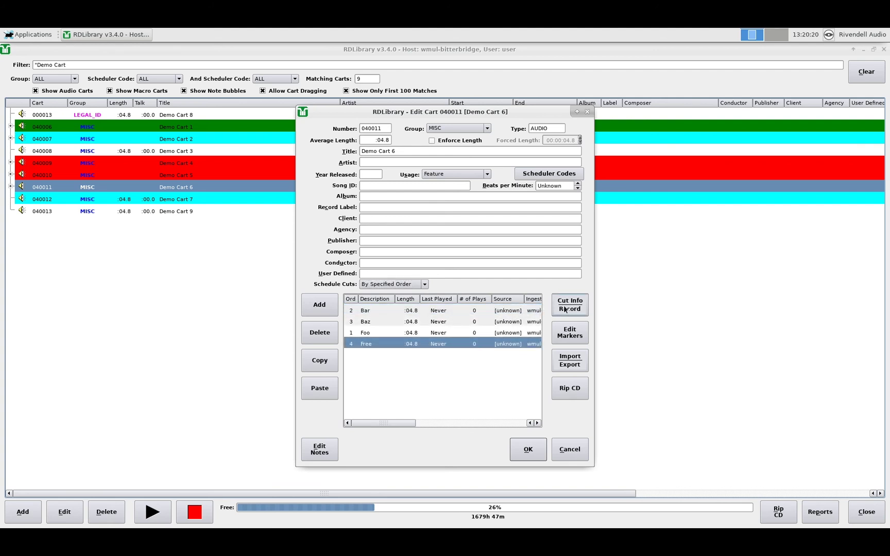
{"action": "left_click", "coordinate": [564, 309]}
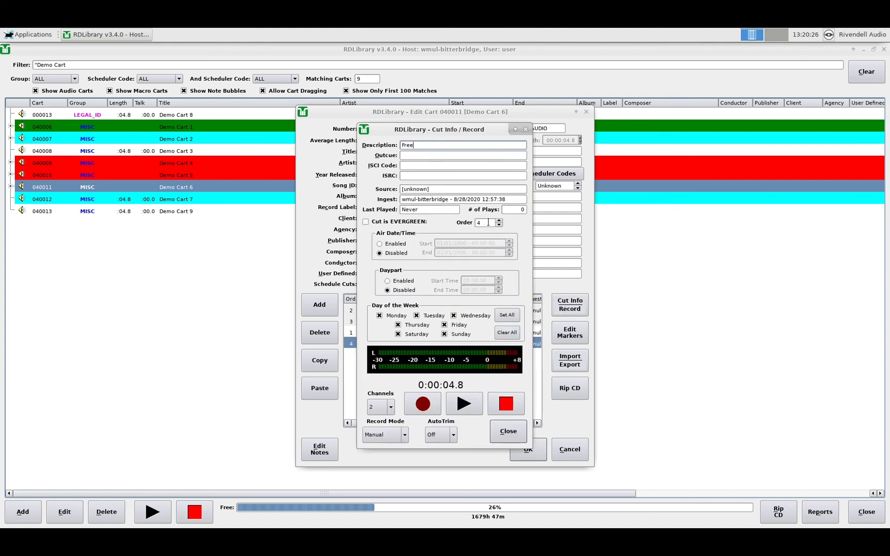
{"action": "left_click_drag", "start_coordinate": [491, 224], "coordinate": [451, 227]}
{"action": "left_click", "coordinate": [507, 431]}
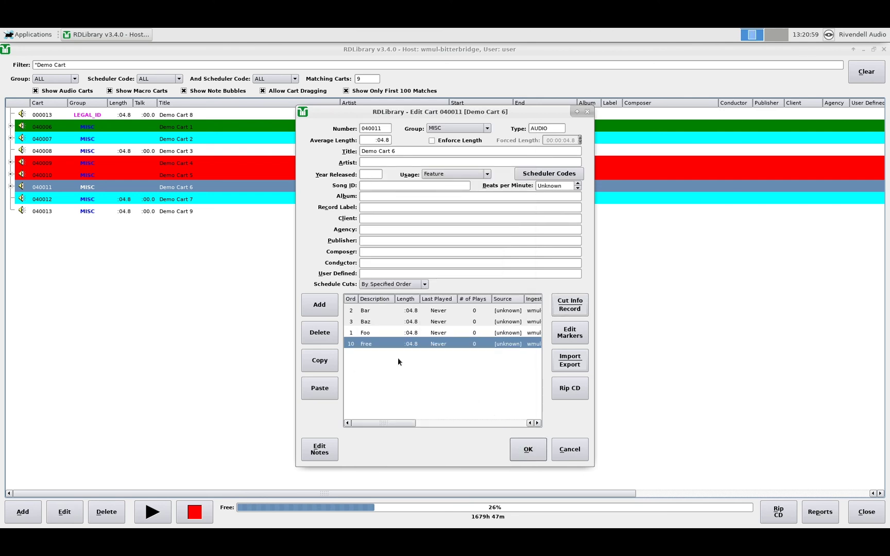
Step: Give the Free cut order 3 in its Cut Info dialog and close it
{"action": "double_click", "coordinate": [372, 346]}
{"action": "double_click", "coordinate": [487, 222]}
{"action": "type", "text": "3"}
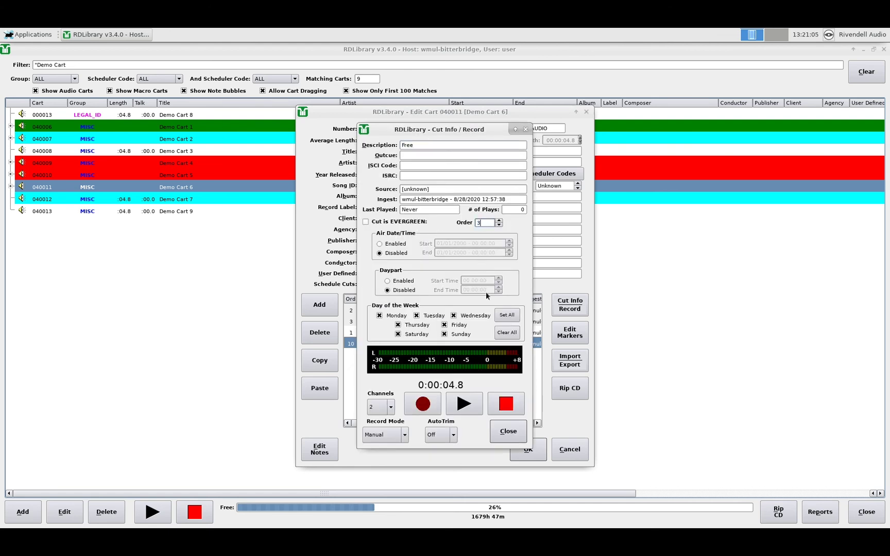
{"action": "left_click", "coordinate": [498, 430]}
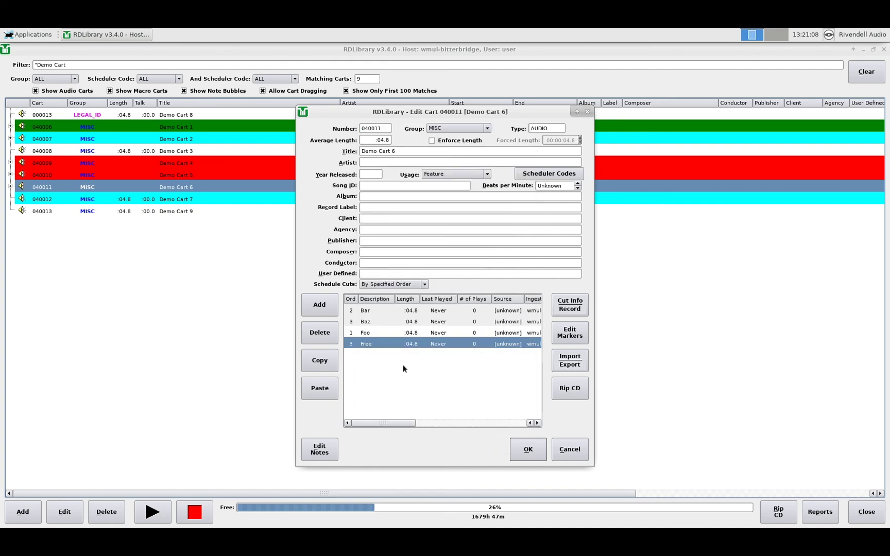
Step: Try saving the cart, dismiss the Duplicate Cut Order warning, and switch scheduling back to By Weight
{"action": "left_click", "coordinate": [515, 446]}
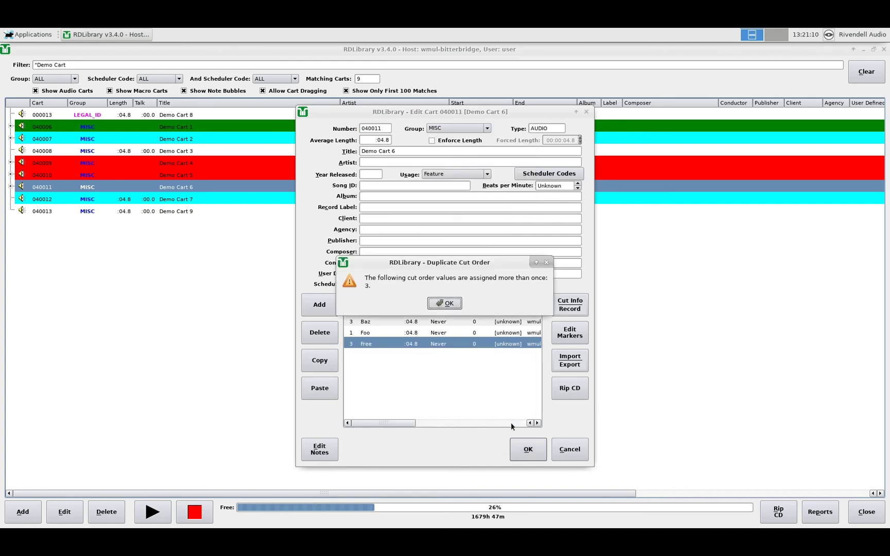
{"action": "left_click", "coordinate": [444, 303]}
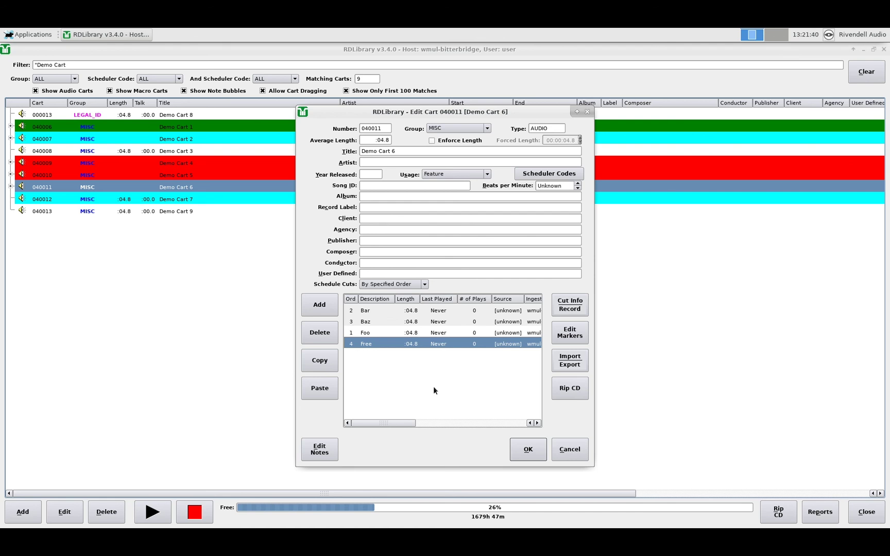
{"action": "key", "text": "Up"}
Step: Select the Bar cut in Demo Cart 6's cut list
{"action": "left_click", "coordinate": [451, 310]}
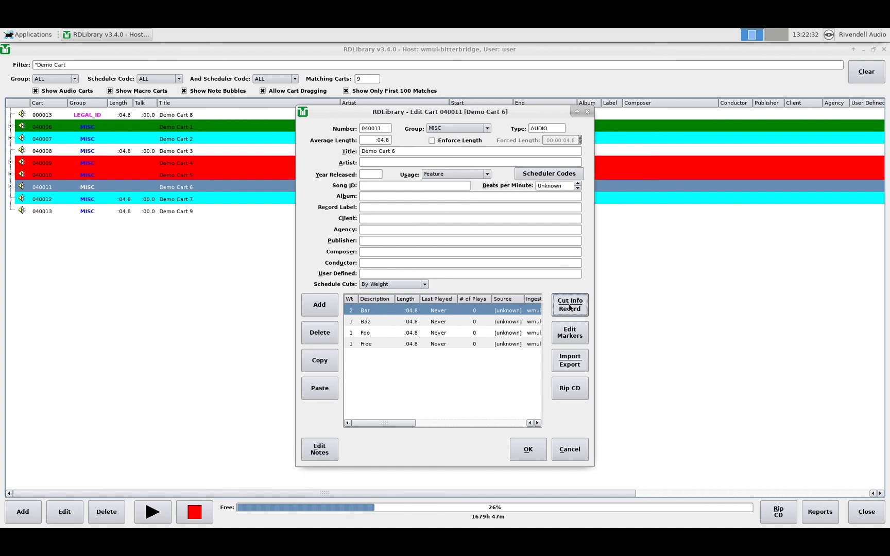
Step: Open the Bar cut's Cut Info details to check its weight of 2
{"action": "left_click", "coordinate": [570, 307]}
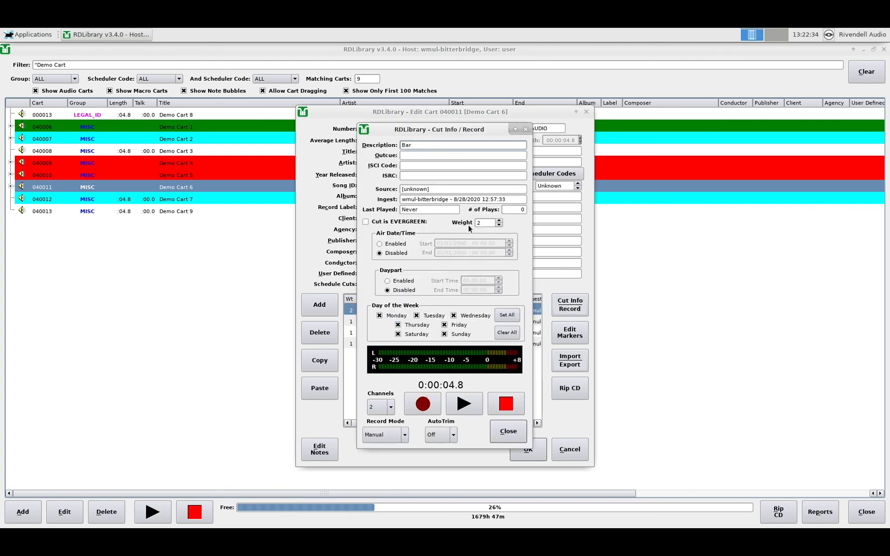